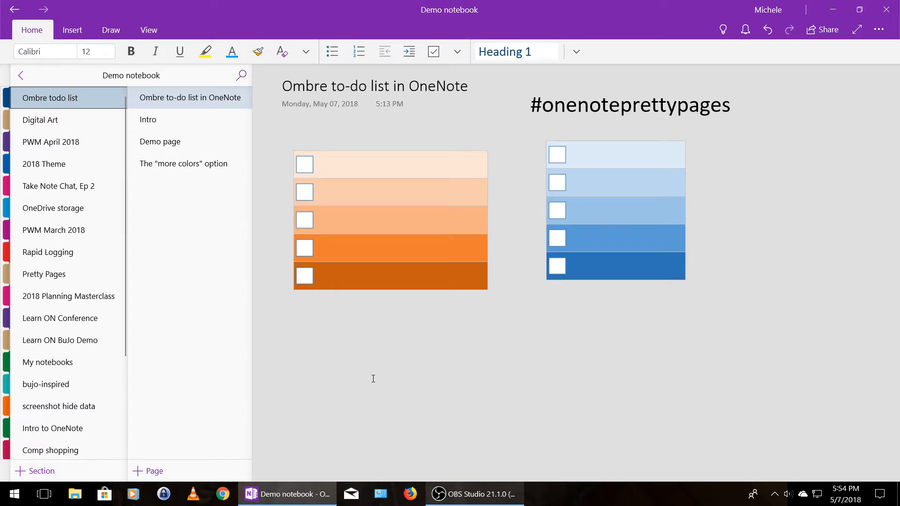
- Go to the Demo page by way of the Intro page and insert a table with one column and five rows
left_click(226, 125)
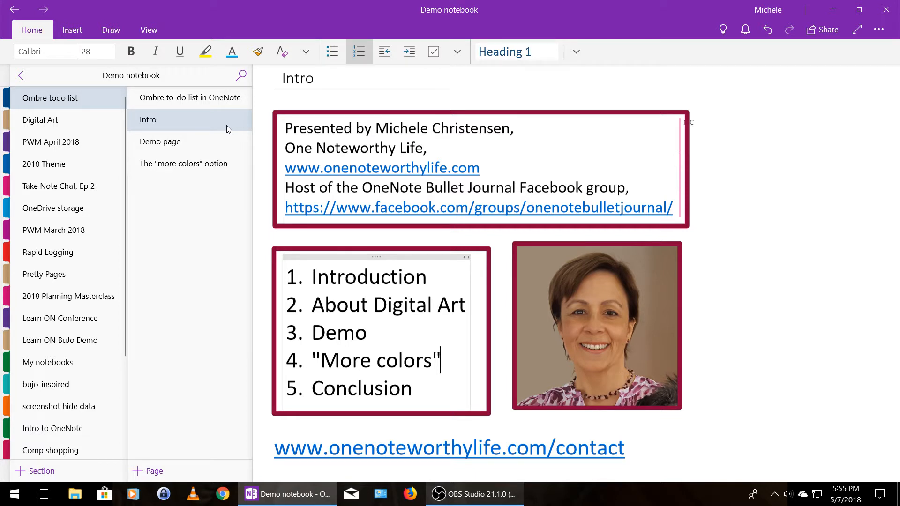
left_click(218, 143)
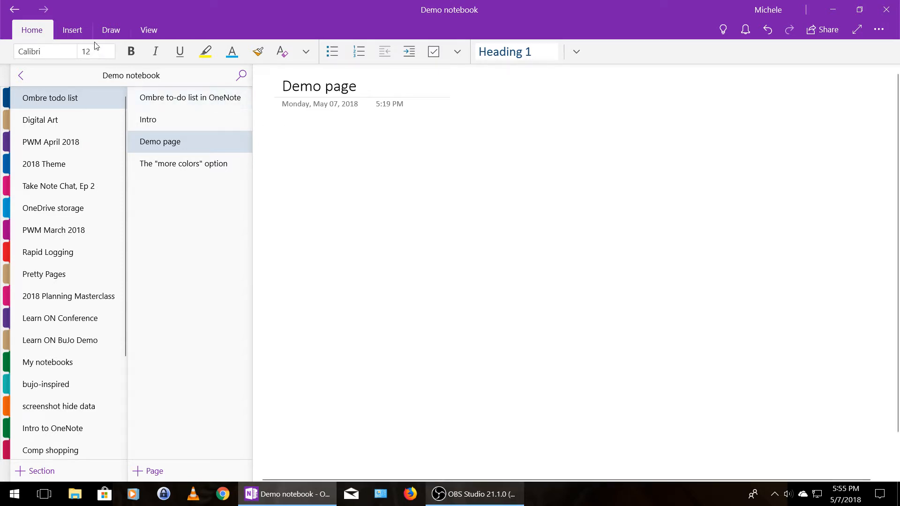
left_click(75, 32)
left_click(40, 52)
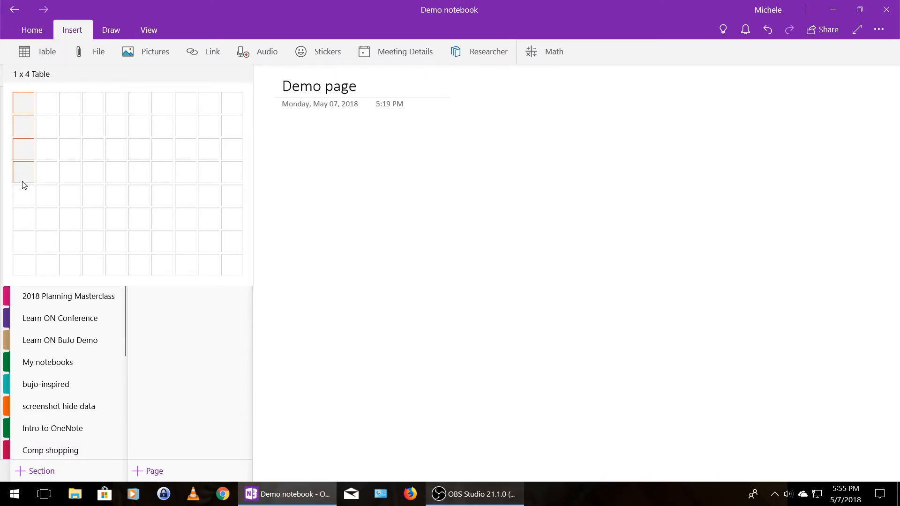
left_click(23, 195)
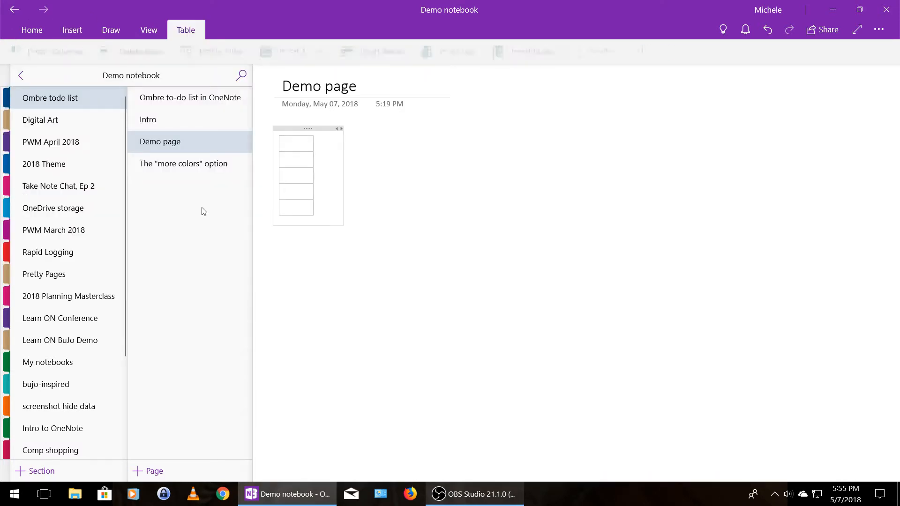
- Select the whole table and set its font size to 28 to make the rows taller
left_click(308, 128)
left_click(43, 29)
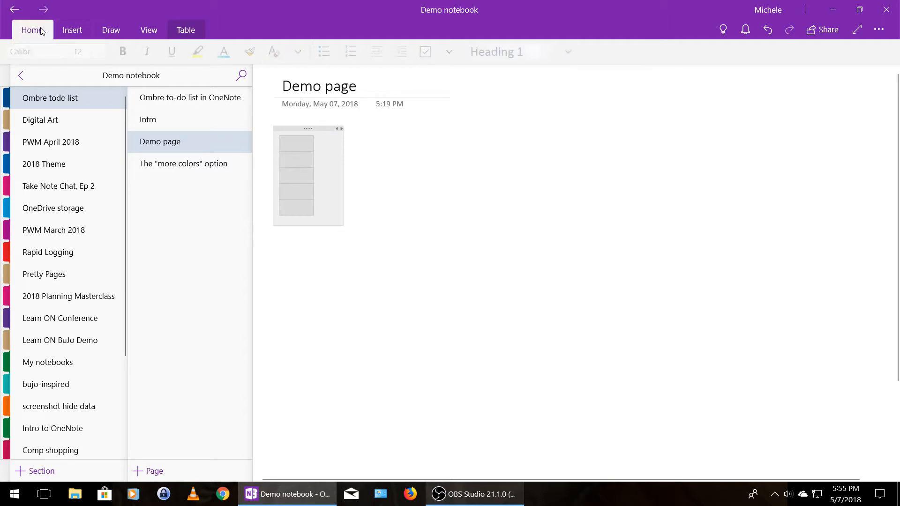
left_click(112, 51)
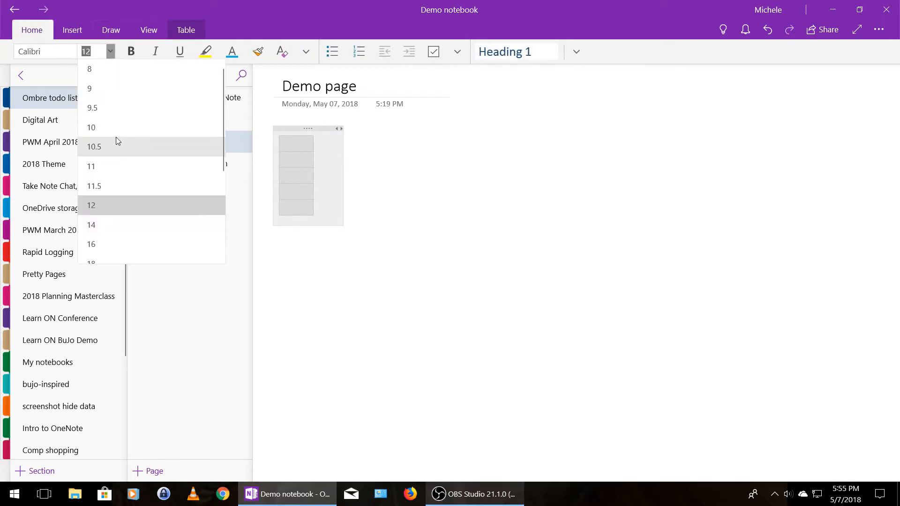
left_click_drag(222, 143, 229, 203)
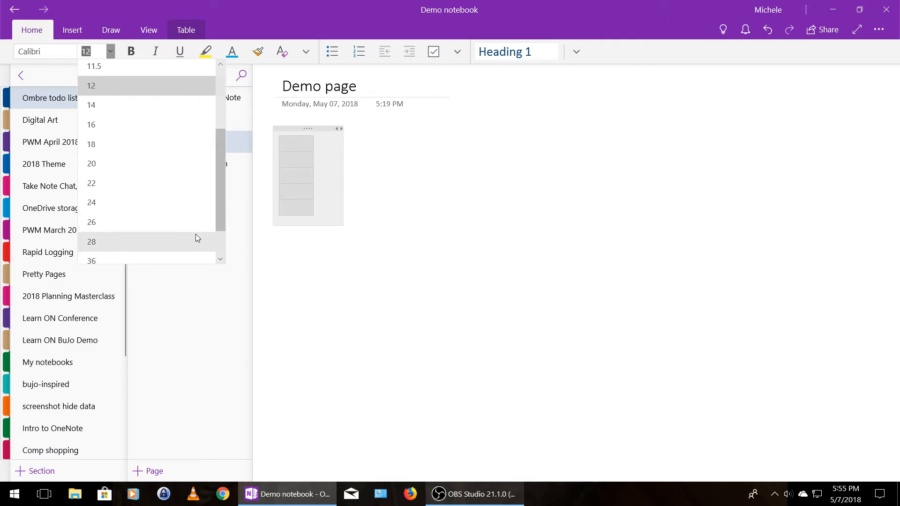
left_click(196, 235)
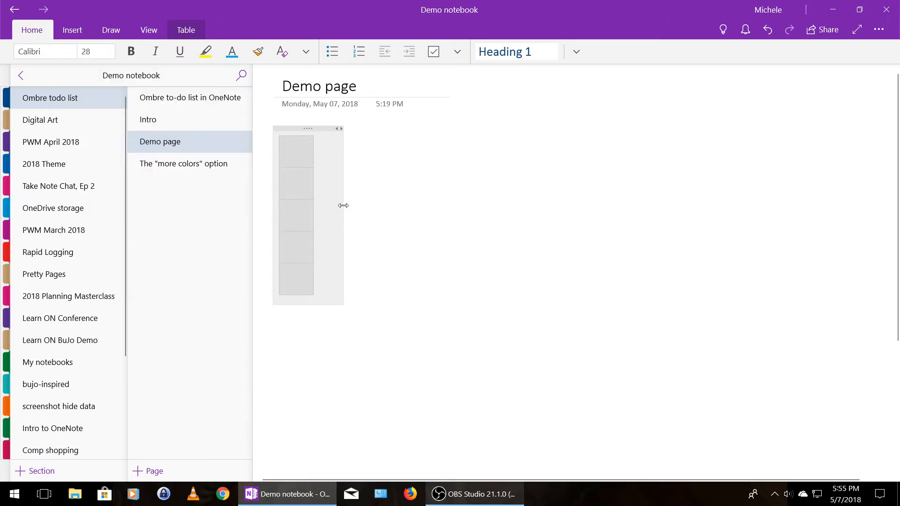
- Widen the note container to more than twice its width and stretch the table column to fill it
left_click_drag(343, 205, 458, 193)
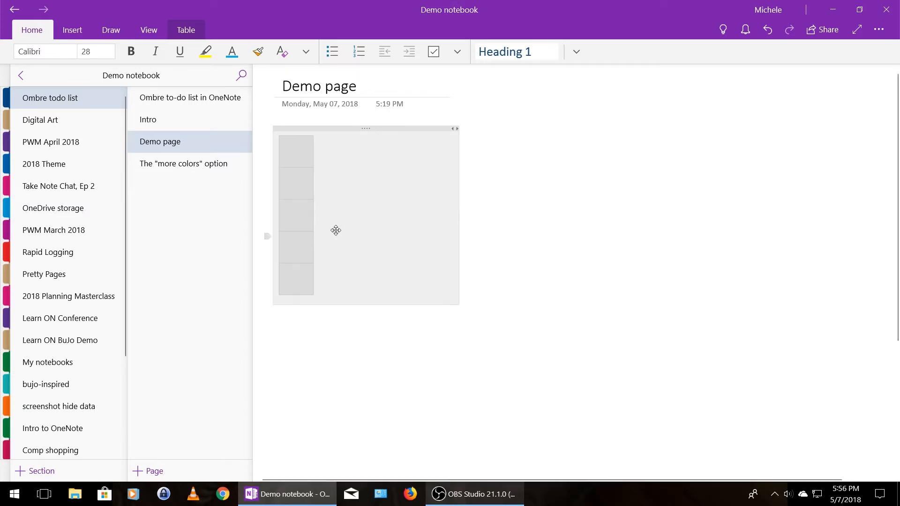
left_click(364, 214)
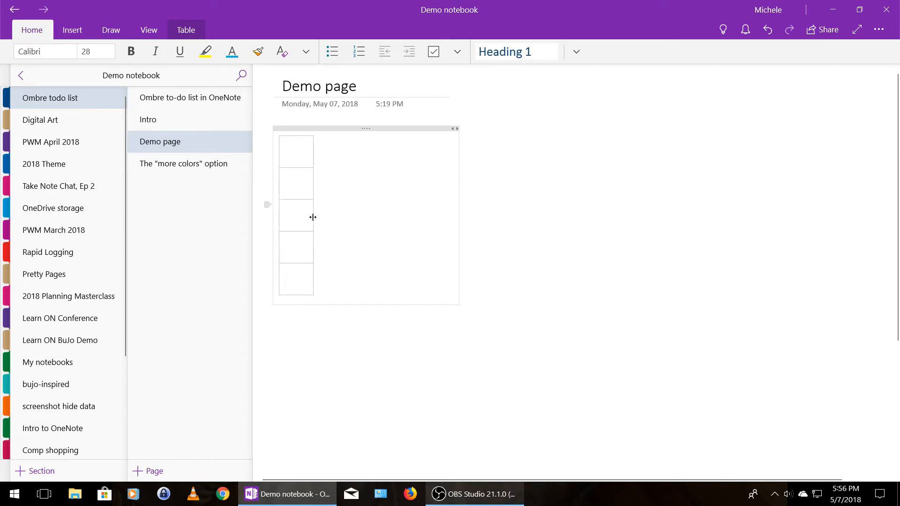
left_click_drag(315, 217, 452, 206)
- Add a to-do checkbox to each of the five table rows
left_click(305, 156)
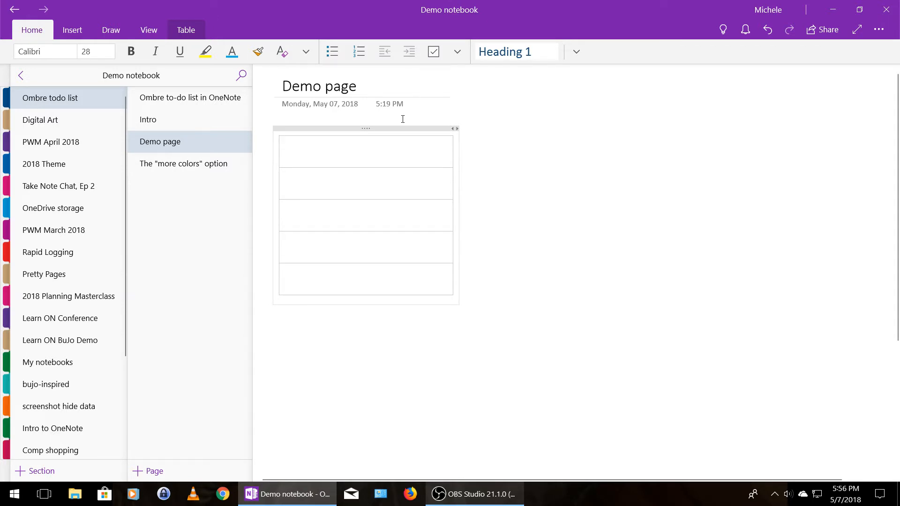
left_click(439, 55)
left_click(292, 187)
left_click(434, 51)
left_click(352, 213)
left_click(434, 52)
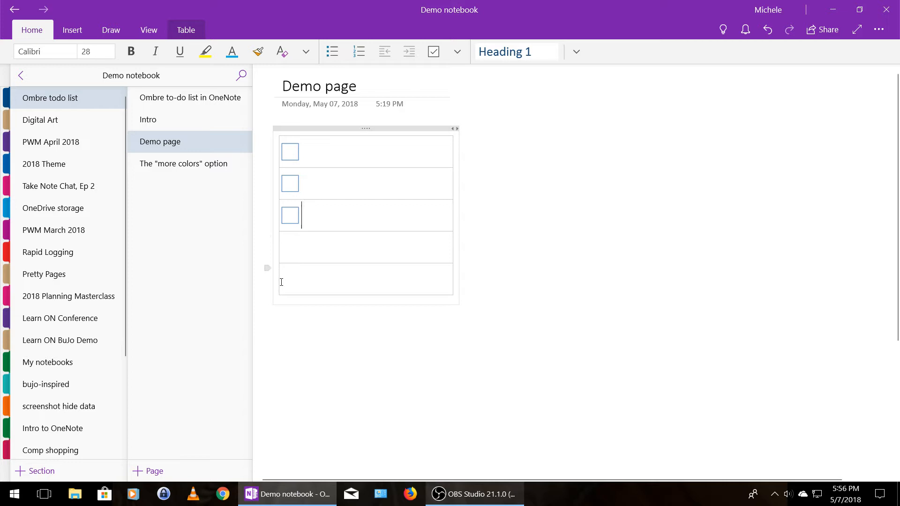
left_click(299, 246)
left_click(434, 52)
left_click(326, 274)
left_click(434, 51)
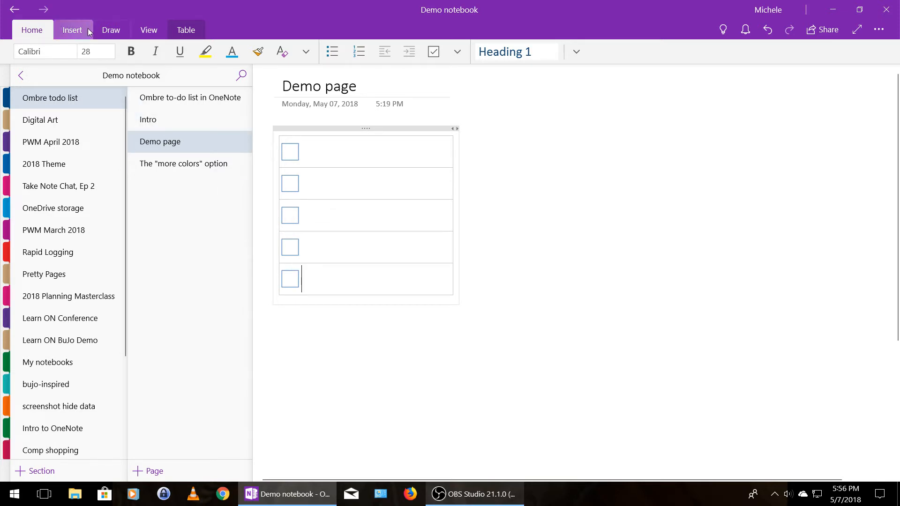
- Shade the bottom table row with the dark orange theme color, one shade above the darkest brown
left_click(184, 30)
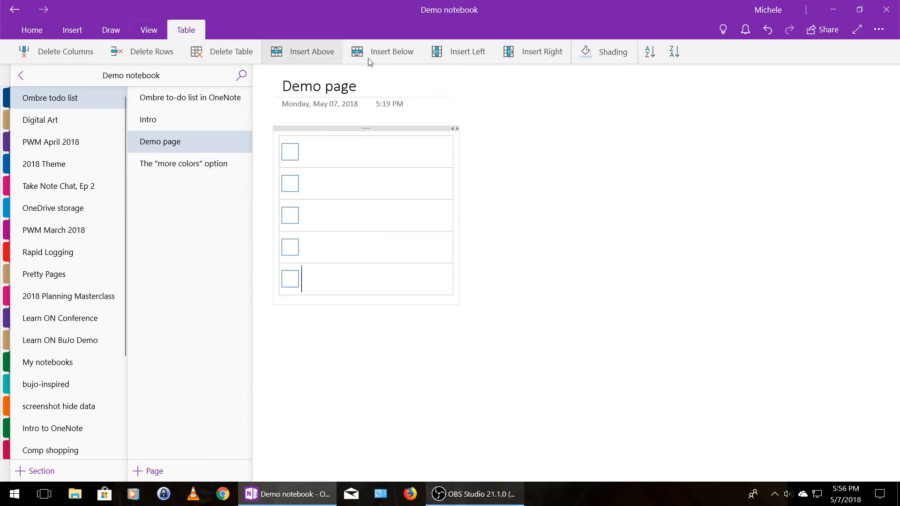
left_click(633, 53)
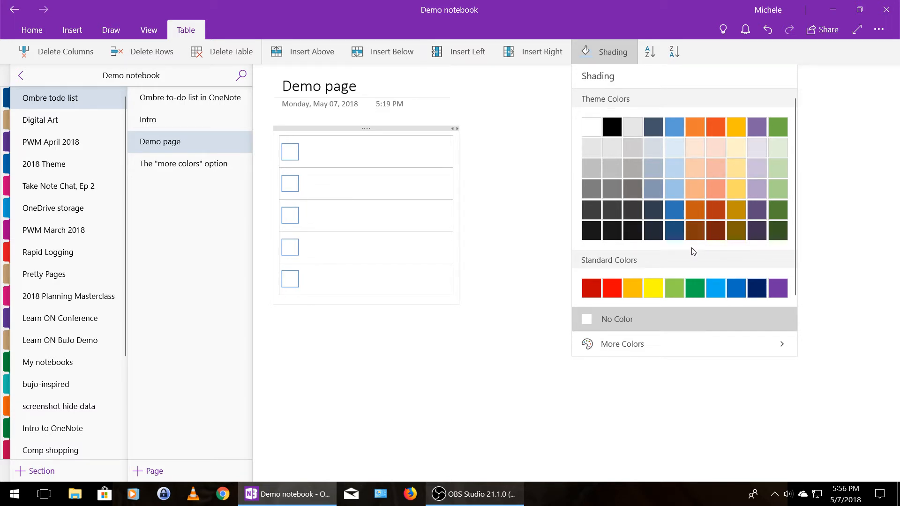
left_click(342, 285)
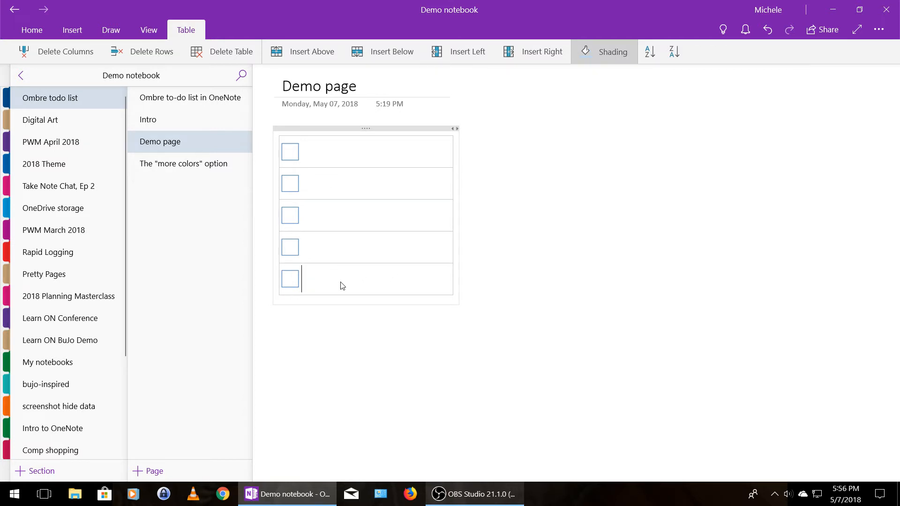
left_click(633, 53)
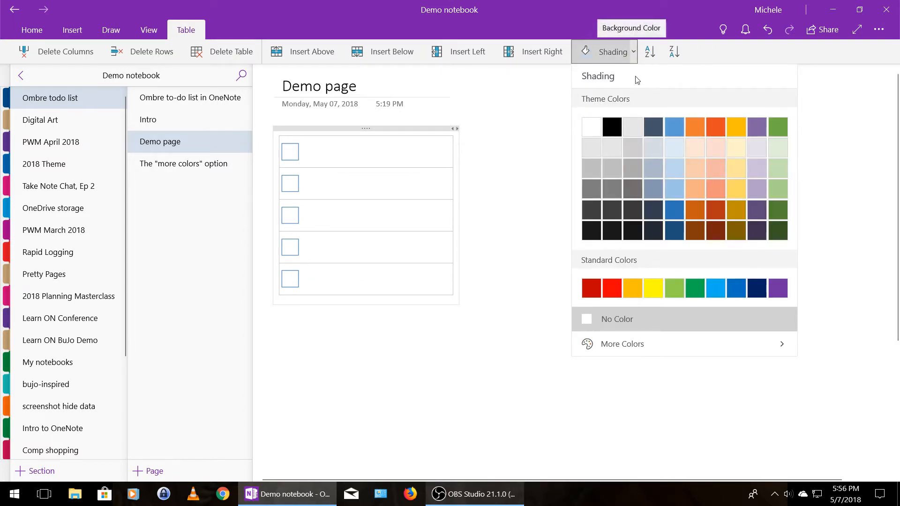
left_click(694, 211)
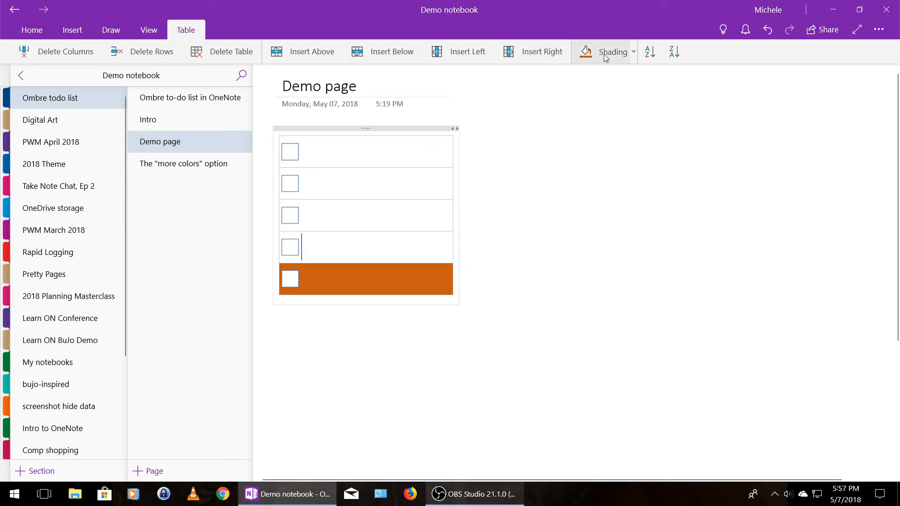
- Shade the fourth row with the base orange theme color and the third row with the next lighter orange tint
left_click(632, 52)
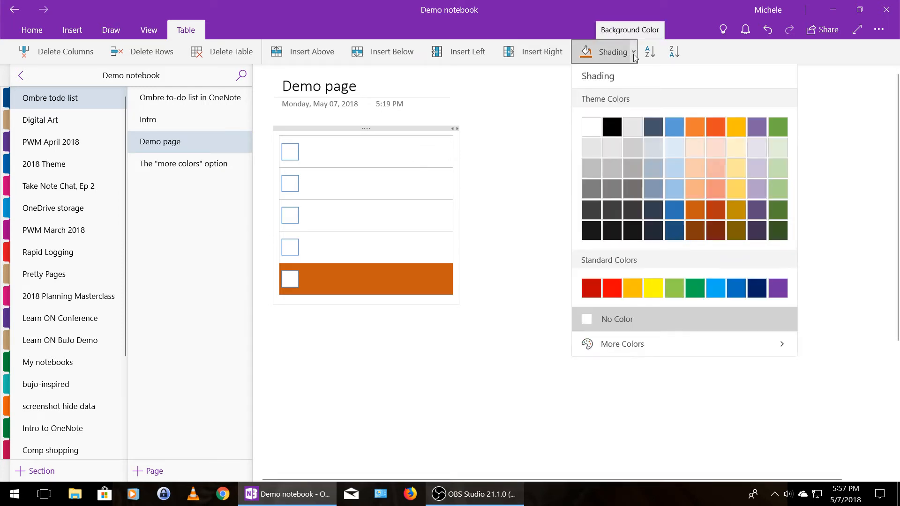
left_click(694, 132)
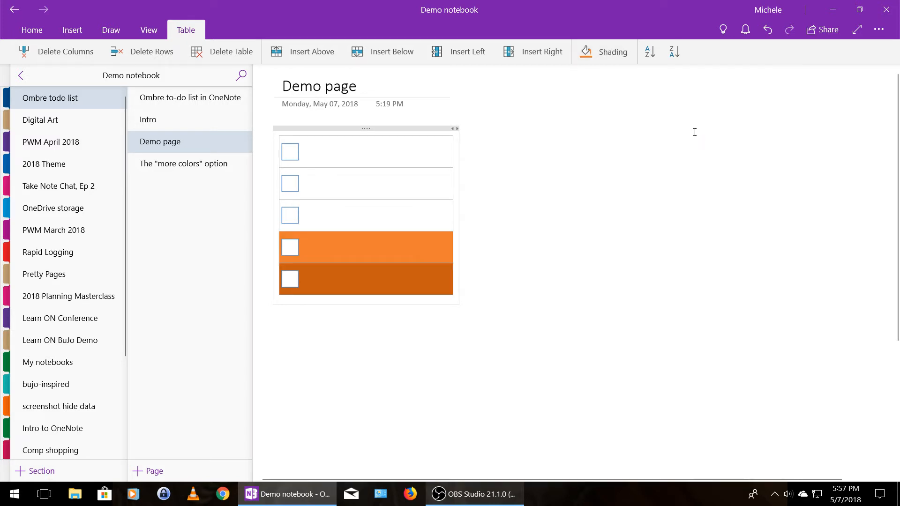
left_click(364, 221)
left_click(634, 55)
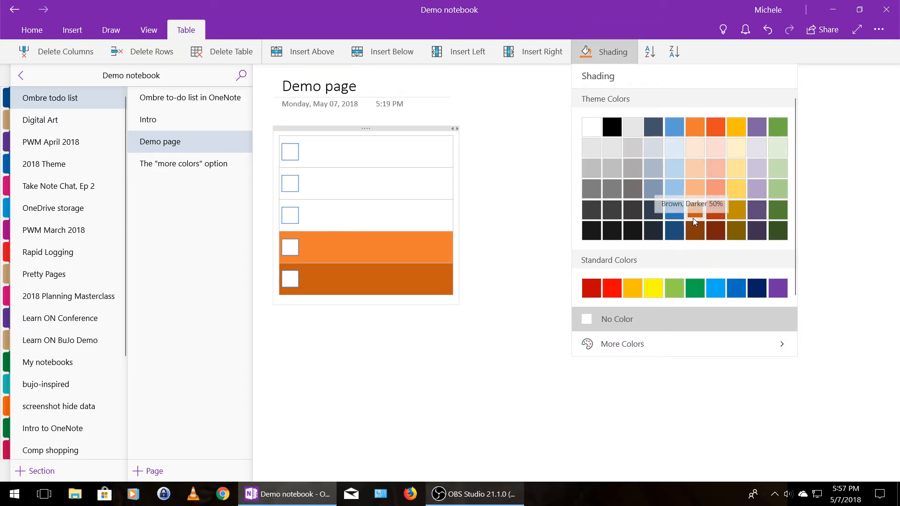
left_click(692, 192)
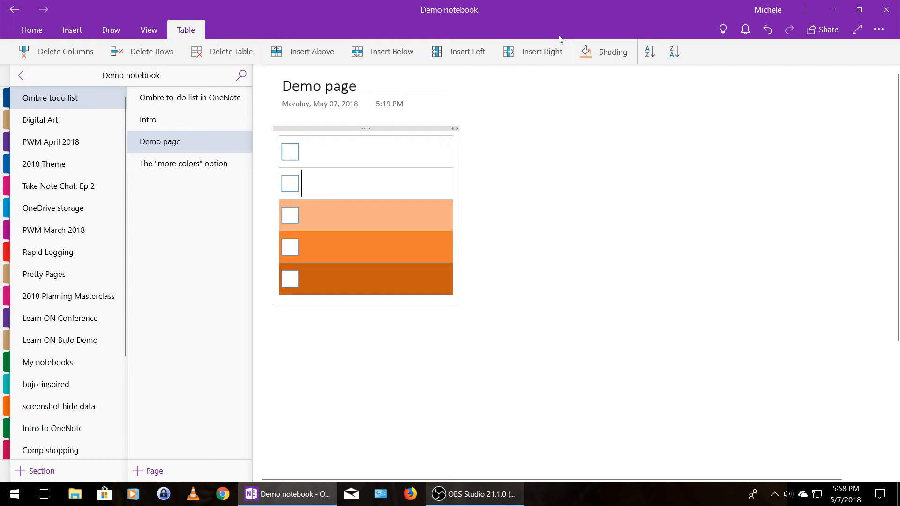
- Shade the second row light orange and the first row with the palest orange tint of the theme colors
left_click(635, 52)
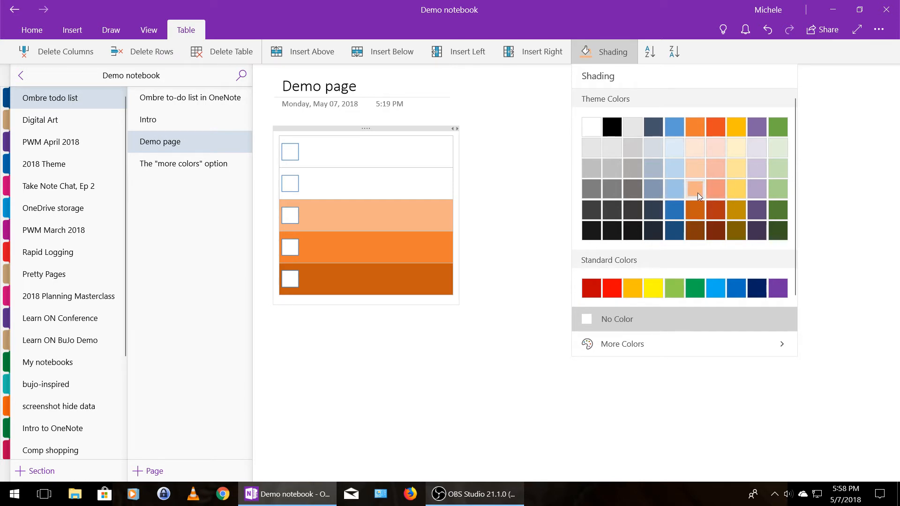
left_click(696, 169)
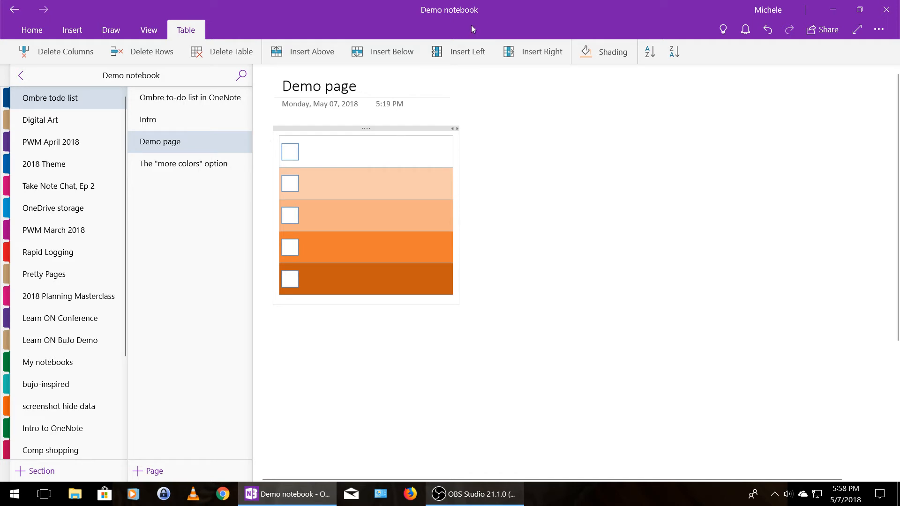
left_click(635, 53)
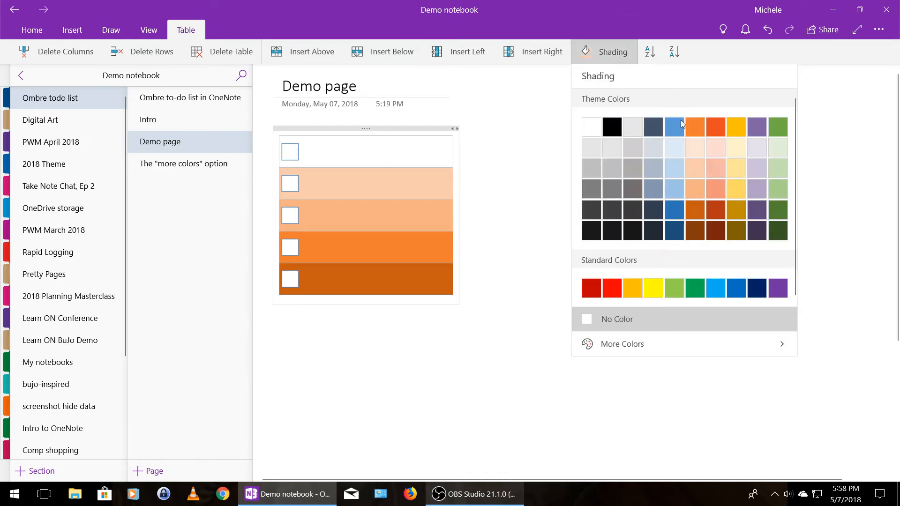
left_click(692, 147)
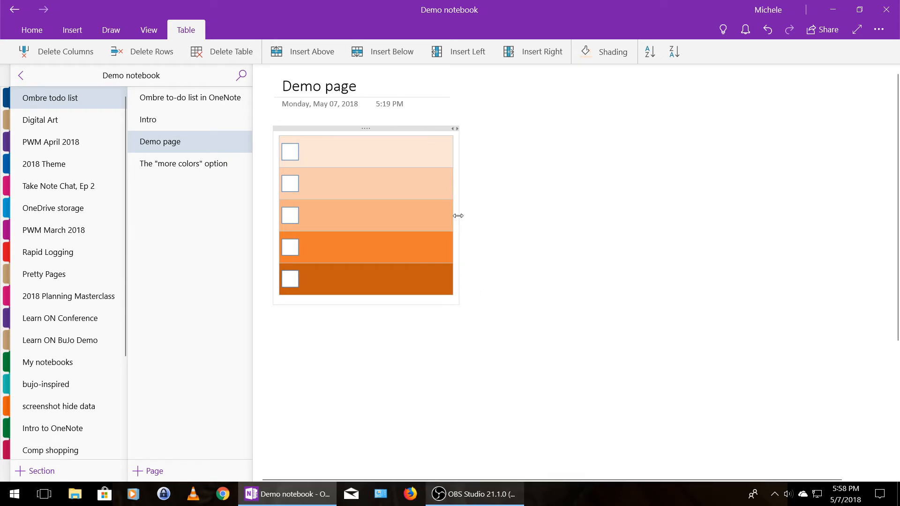
- Move the orange table slightly down and to the right, and paste a copy of it in the empty space beside it
left_click_drag(413, 129, 434, 141)
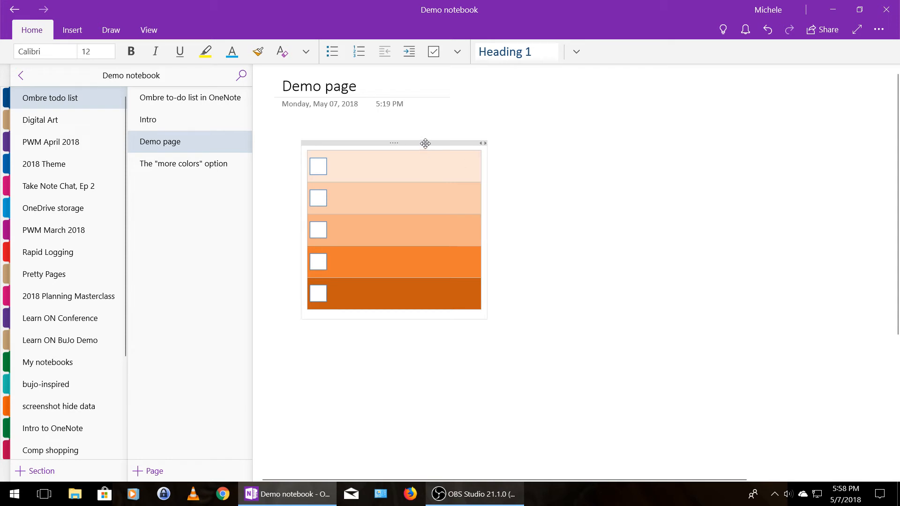
right_click(425, 143)
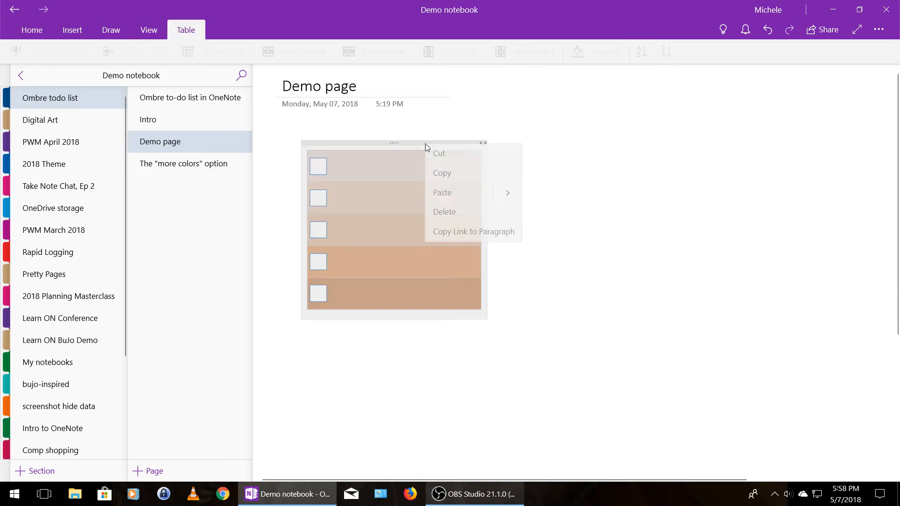
left_click(439, 172)
left_click(592, 135)
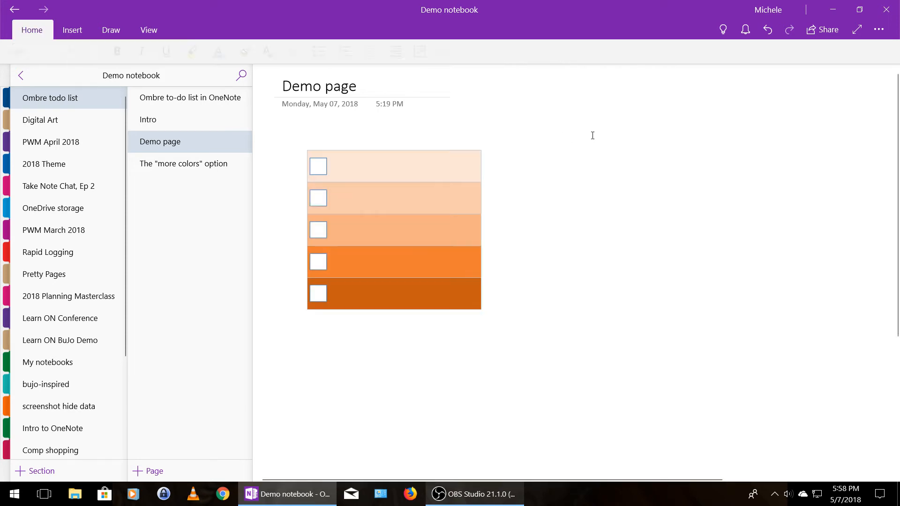
right_click(593, 135)
left_click(628, 189)
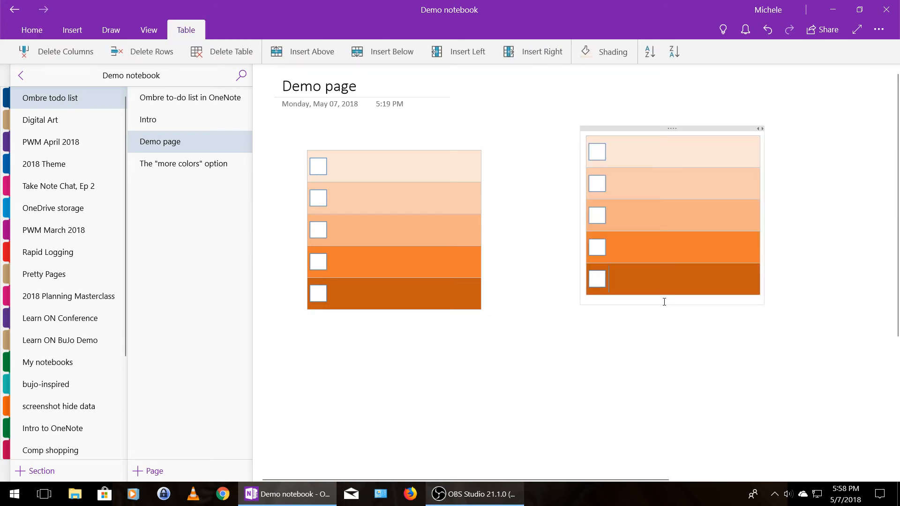
left_click_drag(658, 280, 630, 239)
key("Delete")
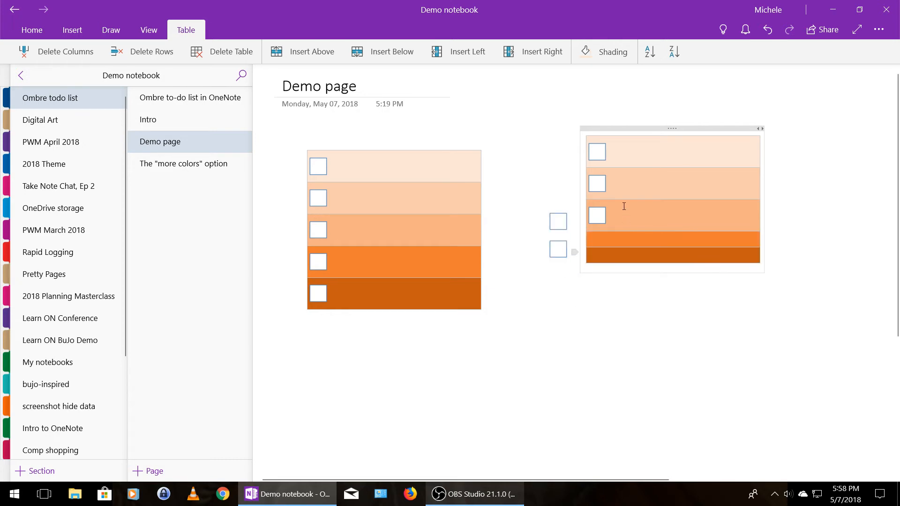
key("ctrl+z")
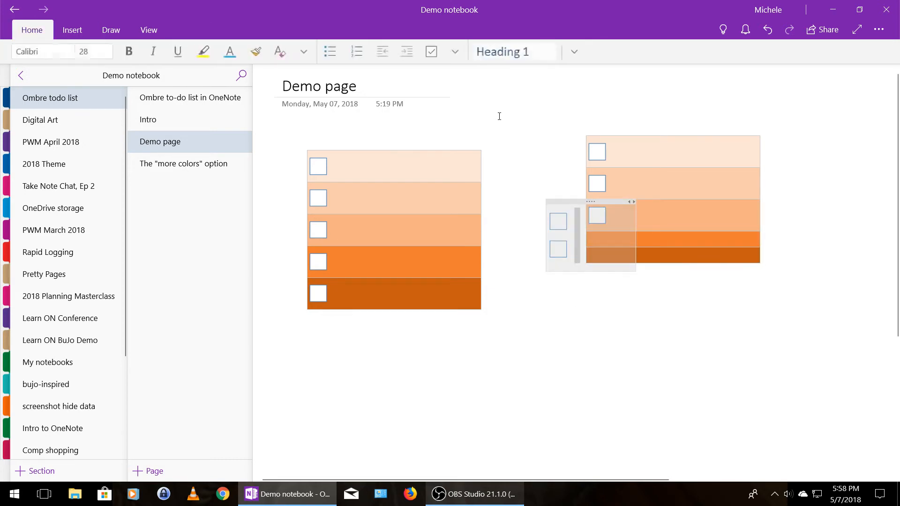
left_click(769, 30)
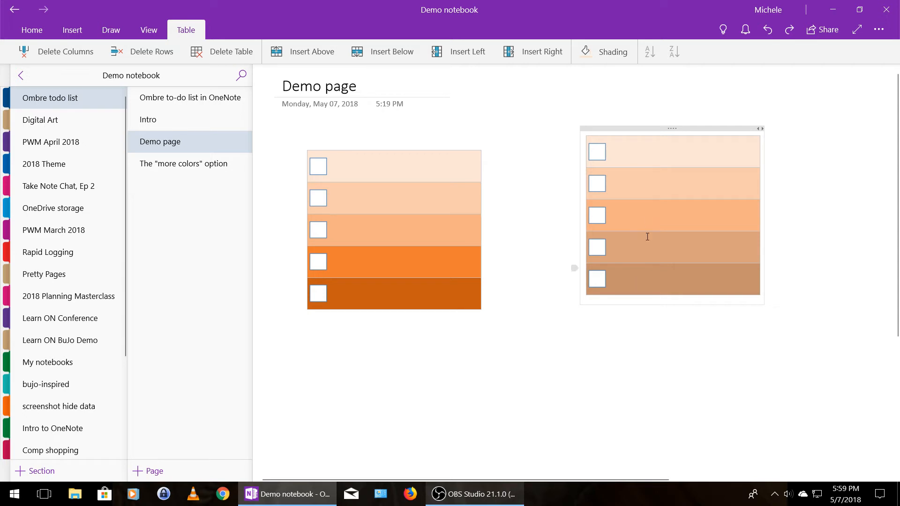
- Remove the shading from the bottom two rows of the copied table by setting them to No Color
left_click(633, 53)
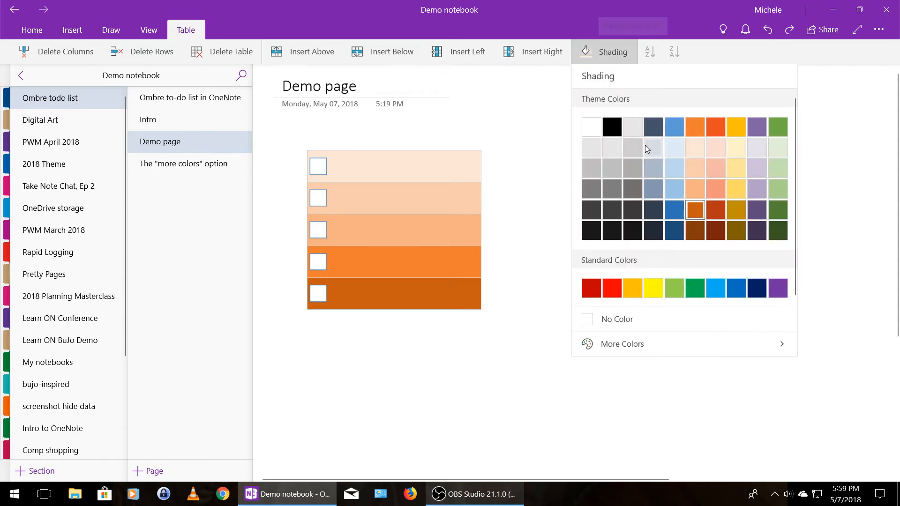
left_click(667, 328)
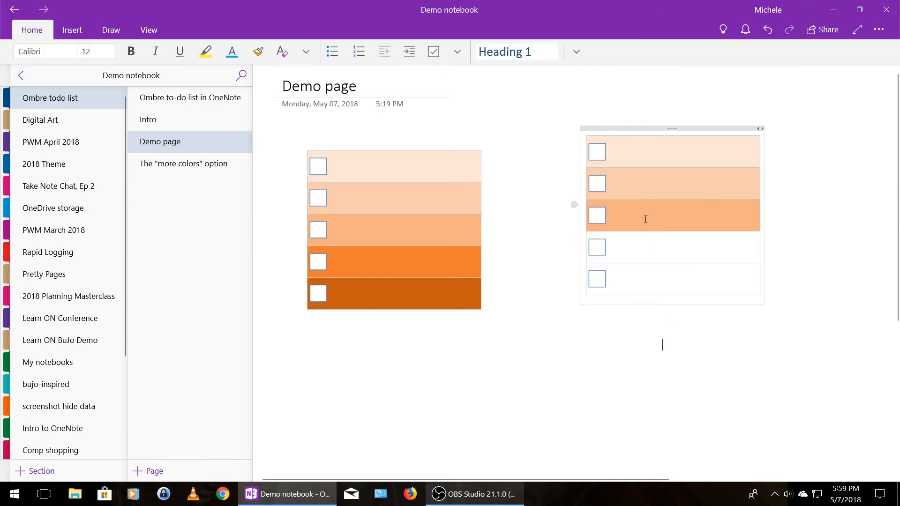
- Remove the shading from the top three rows of the copied table by setting them to No Color
left_click_drag(645, 219, 638, 164)
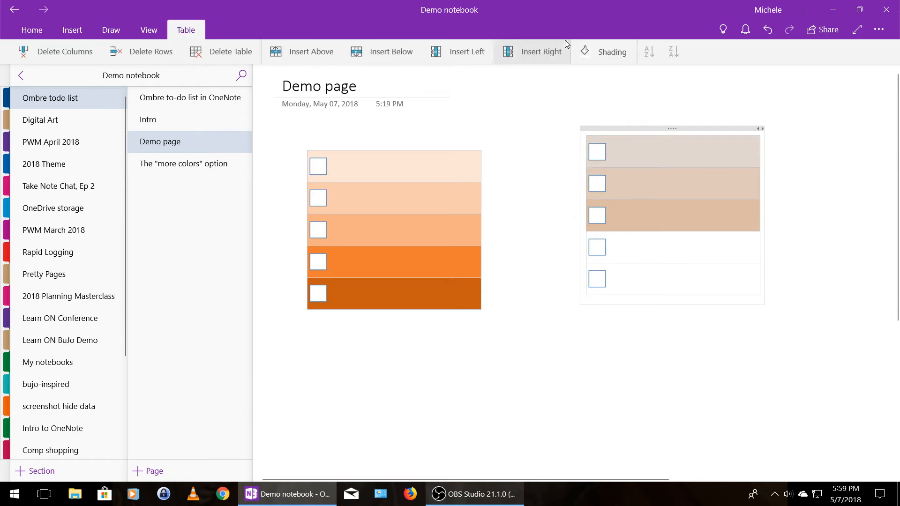
left_click(634, 54)
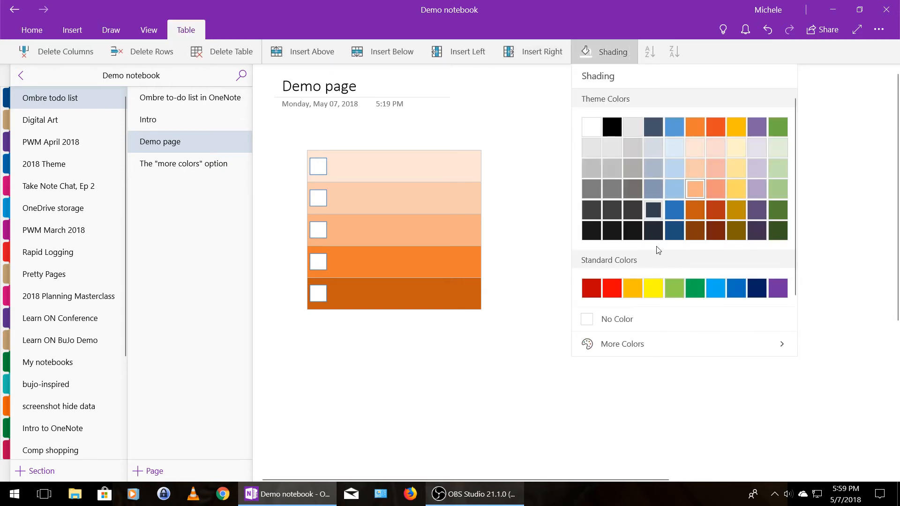
left_click(649, 323)
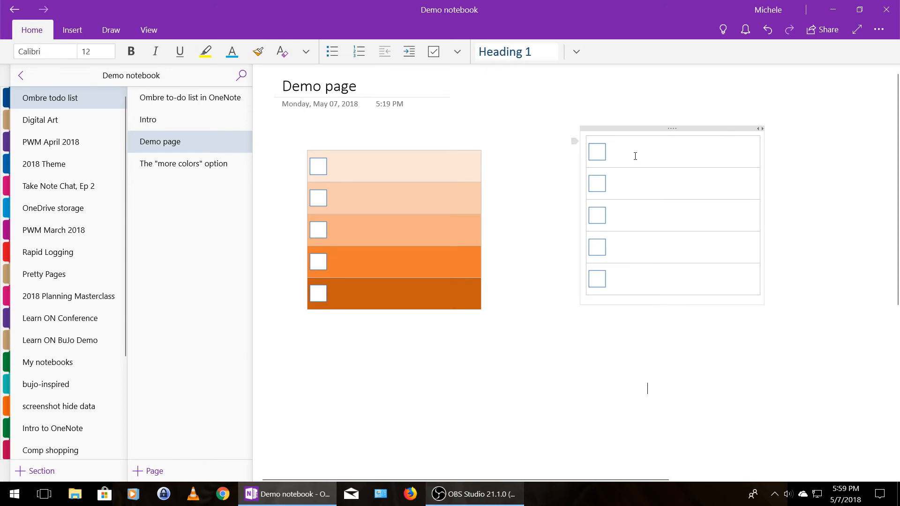
- Shade the copied table's bottom row with the second-darkest purple theme color and its fourth row with the base purple
left_click(640, 275)
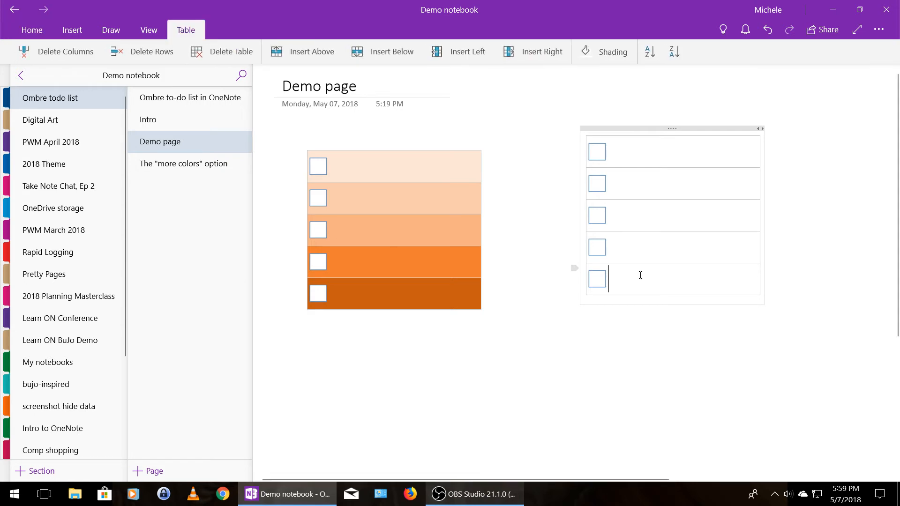
left_click(609, 51)
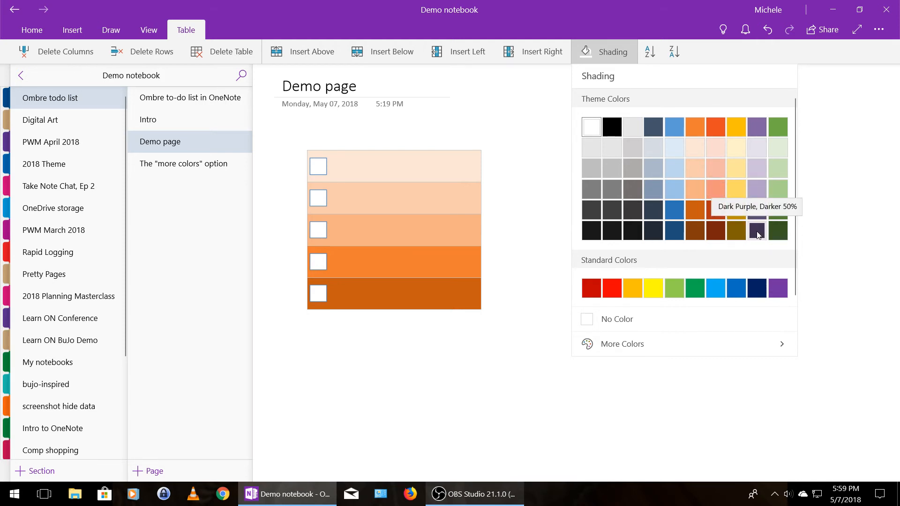
left_click(756, 210)
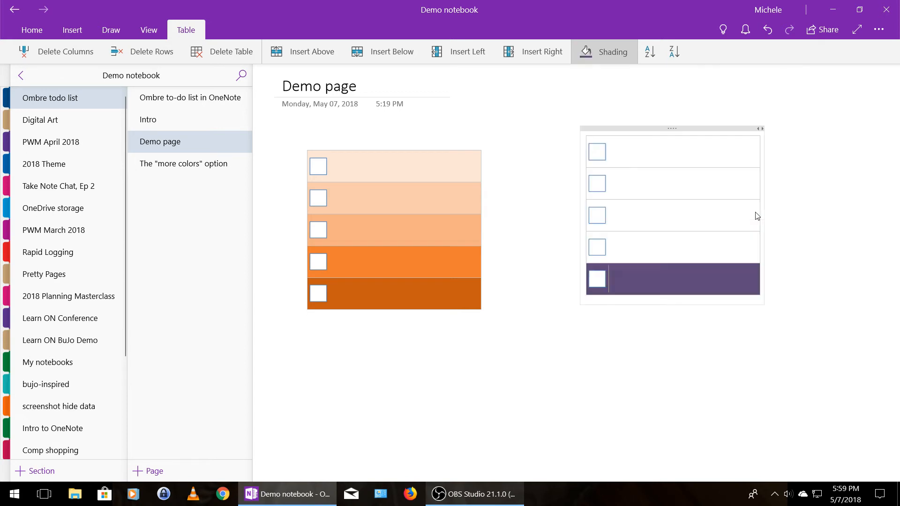
left_click(701, 246)
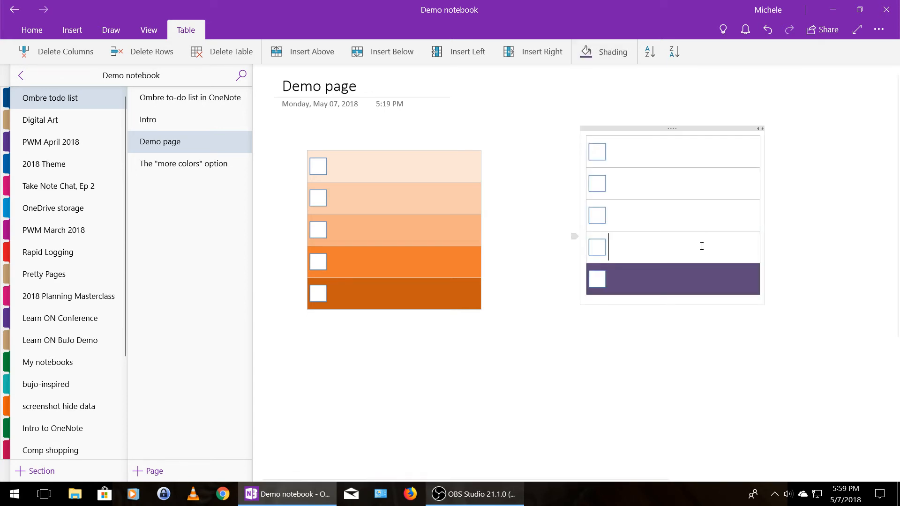
left_click(638, 54)
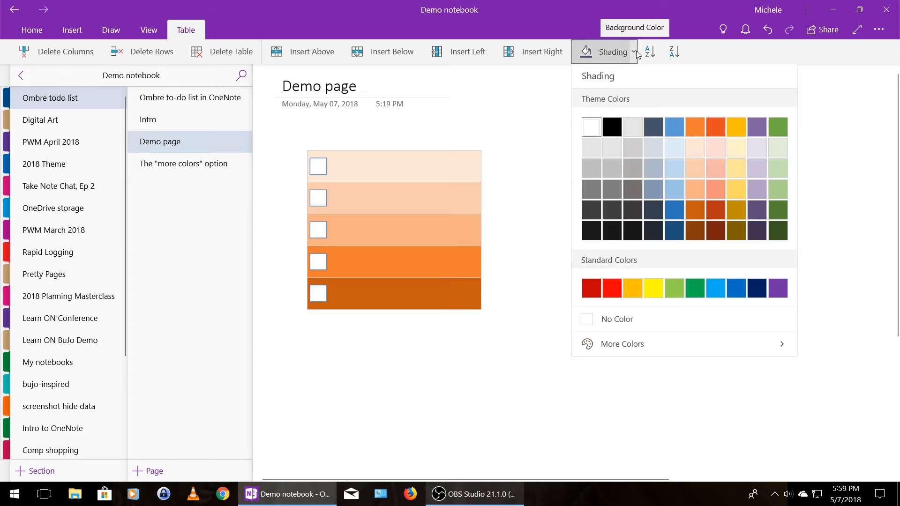
left_click(759, 127)
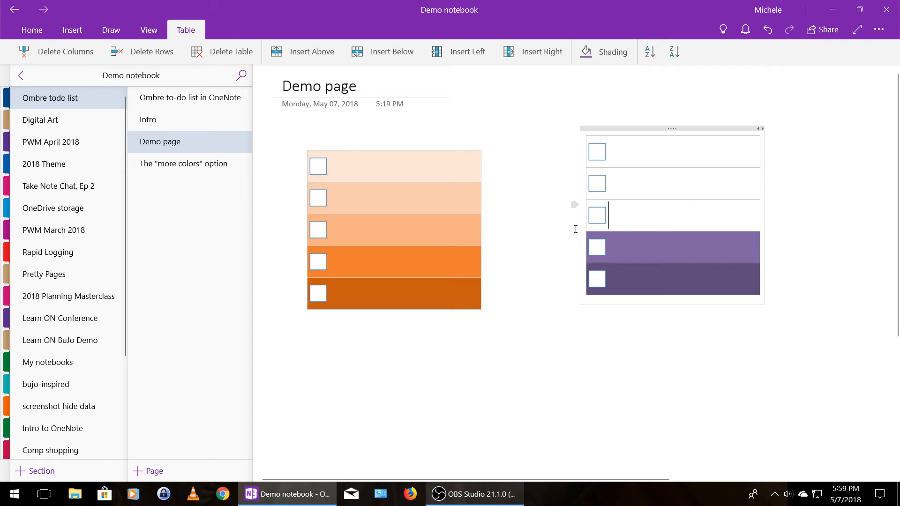
- Shade the copied table's third row with the medium-light purple theme tint and its second row with Lavender, Lighter 60%
left_click(614, 208)
left_click(633, 53)
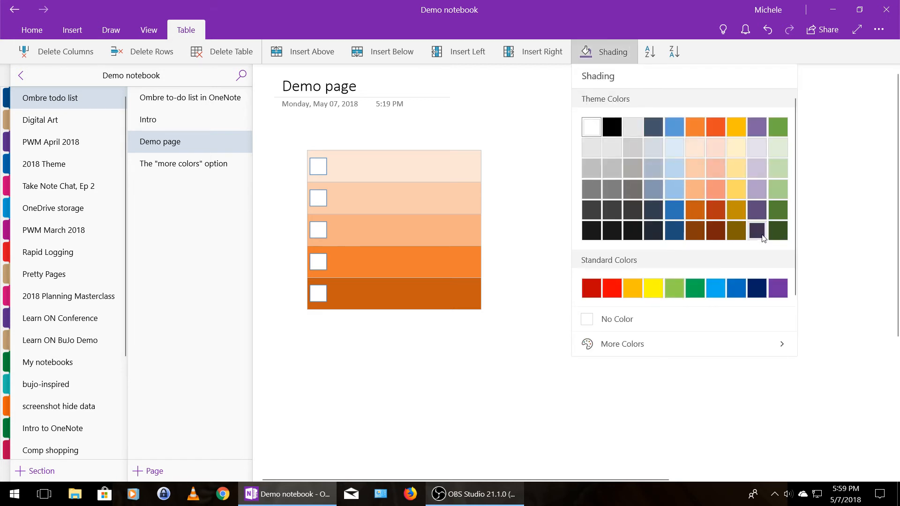
left_click(754, 190)
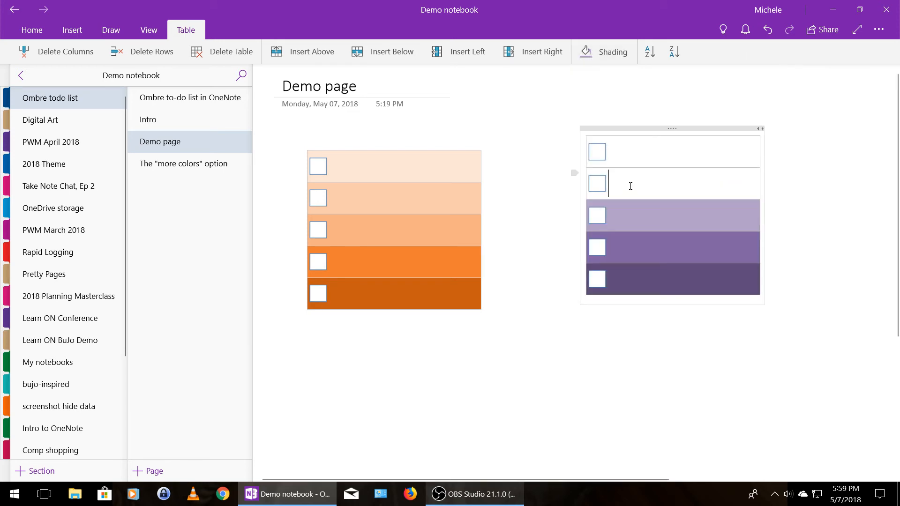
left_click(635, 55)
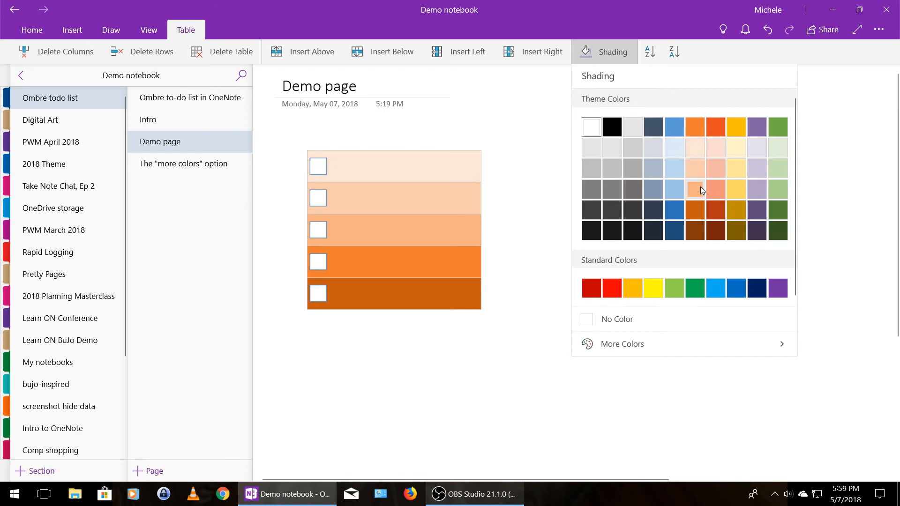
left_click(757, 166)
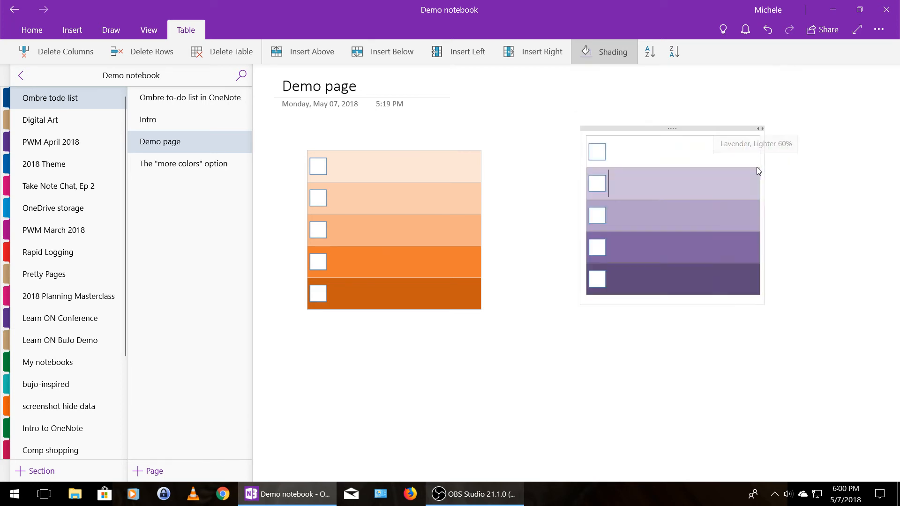
- Shade the copied table's first row with the palest lavender tint of the theme colors and deselect the table
left_click(653, 150)
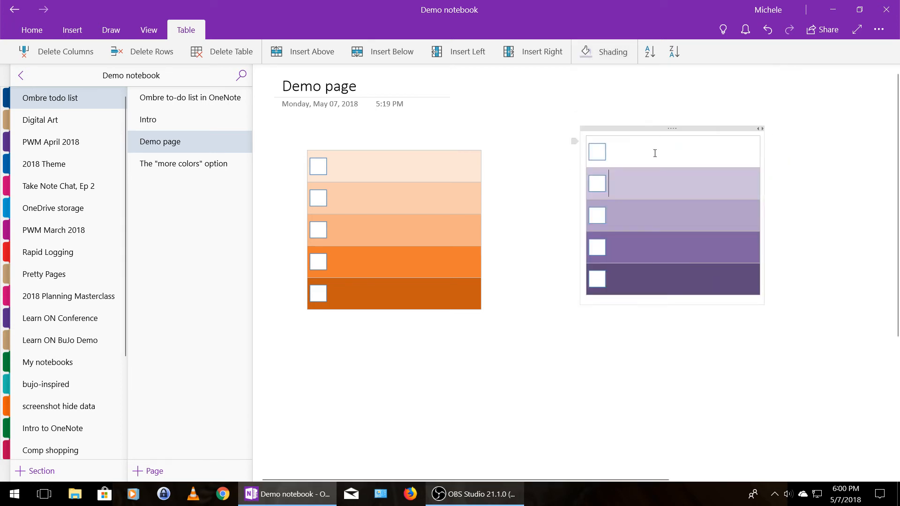
left_click(634, 56)
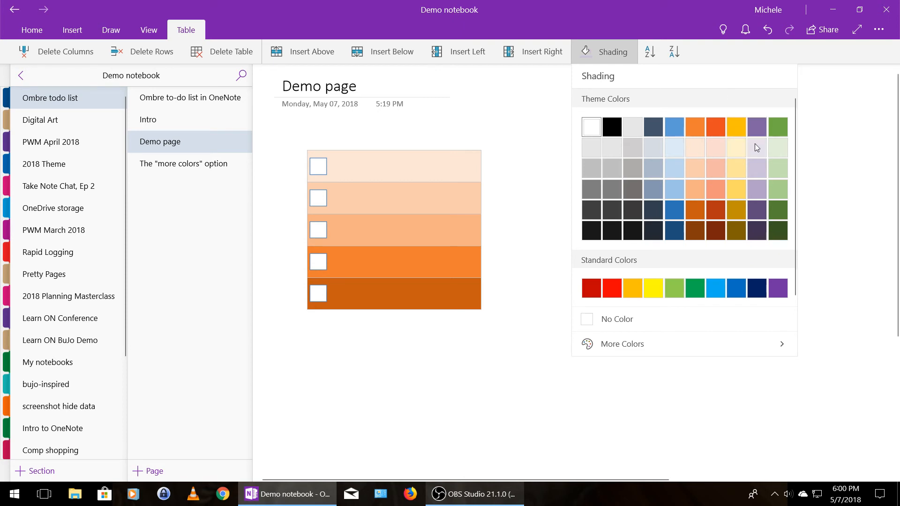
left_click(754, 143)
left_click(758, 390)
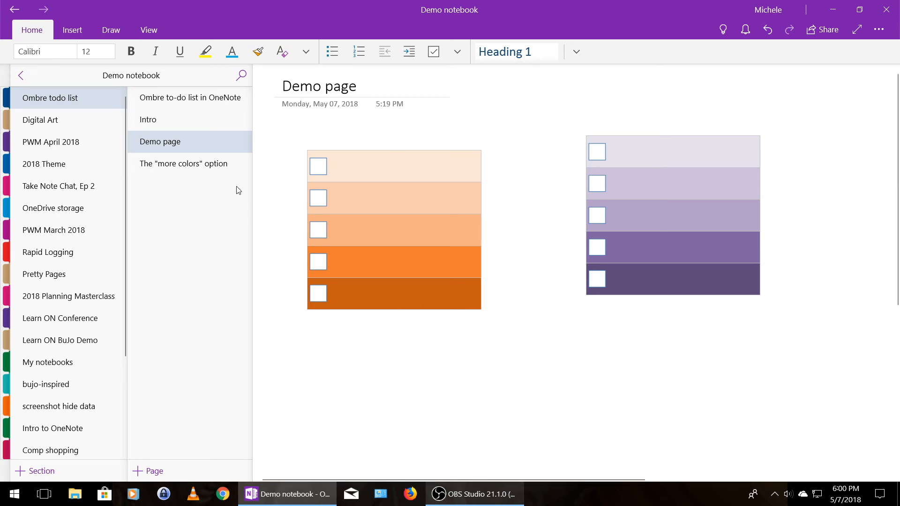
- Examine the shading color choices available for the orange table's first row without changing its color
left_click(376, 172)
left_click(634, 53)
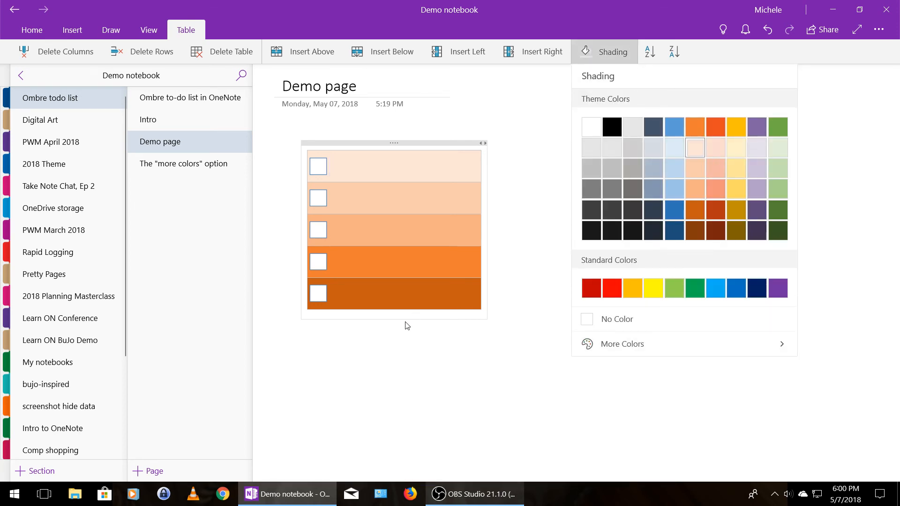
left_click(216, 168)
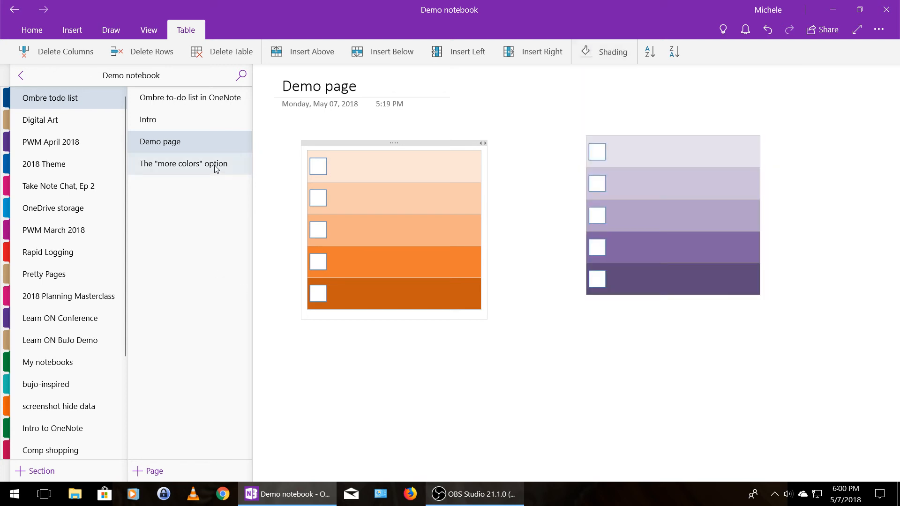
- View the More Colors shading choices for the purple table on The "more colors" option page, and return to the Ombre to-do list in OneNote page
left_click(213, 166)
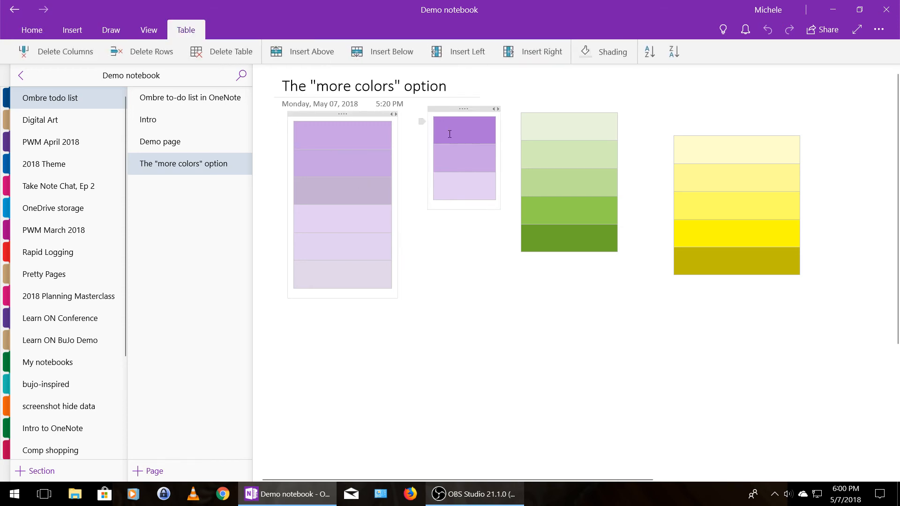
left_click(633, 56)
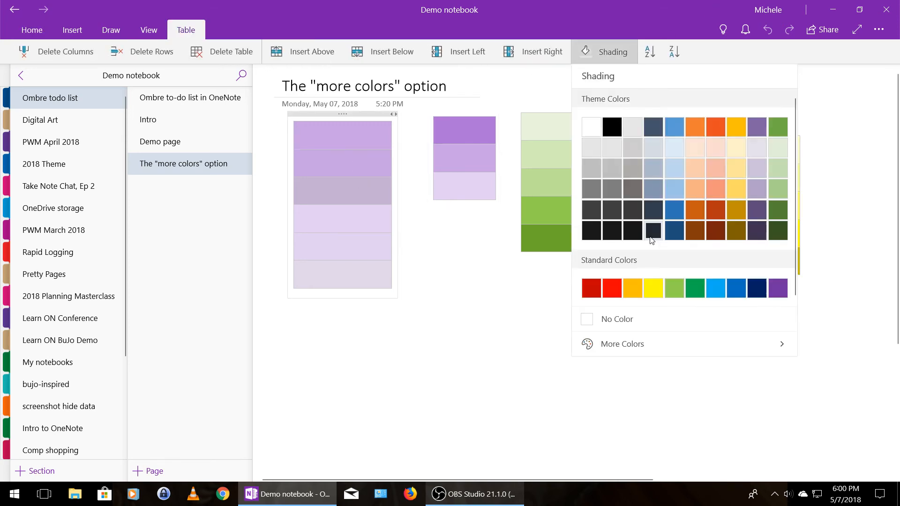
left_click(659, 340)
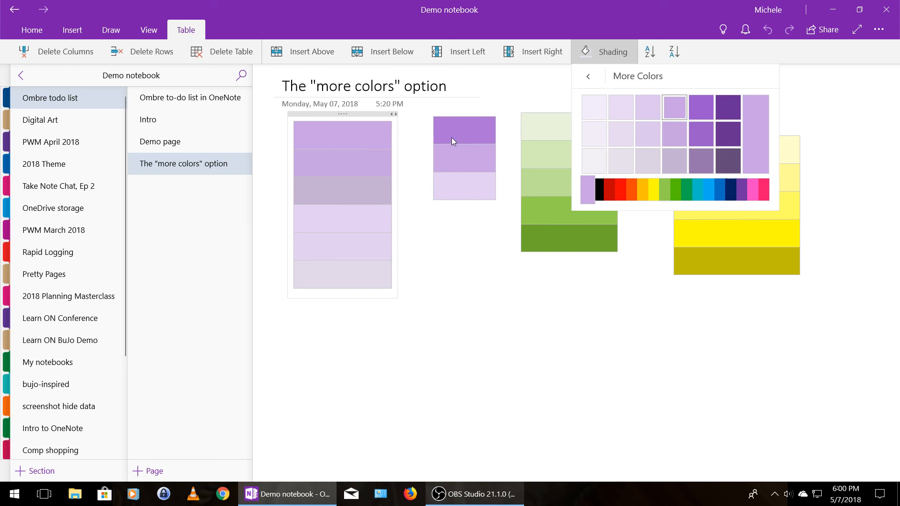
key("Escape")
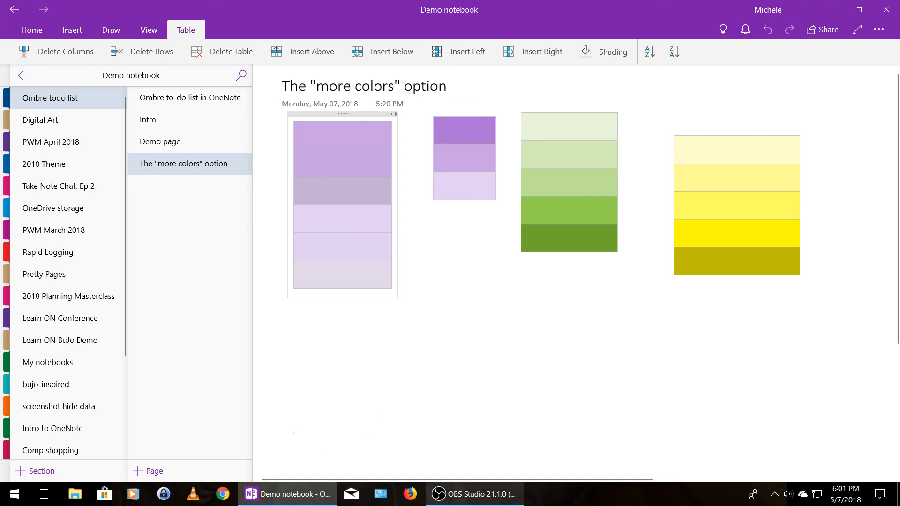
left_click(170, 100)
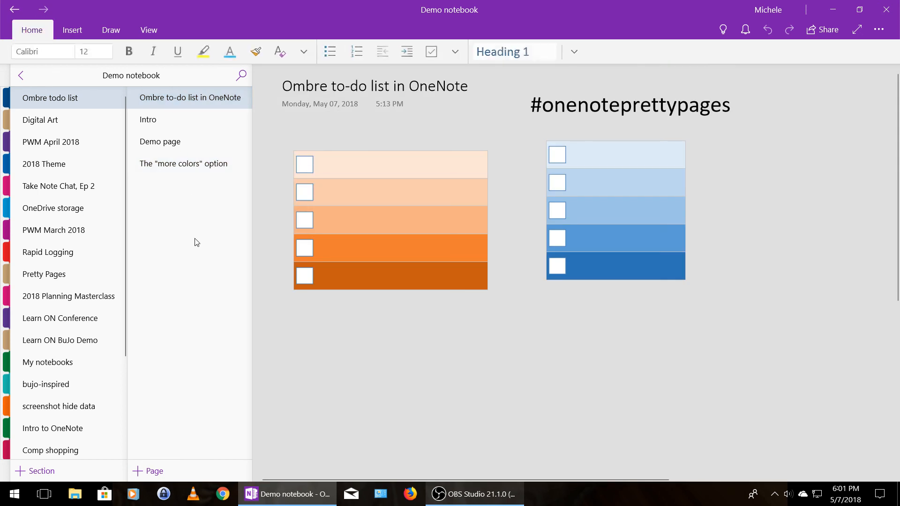